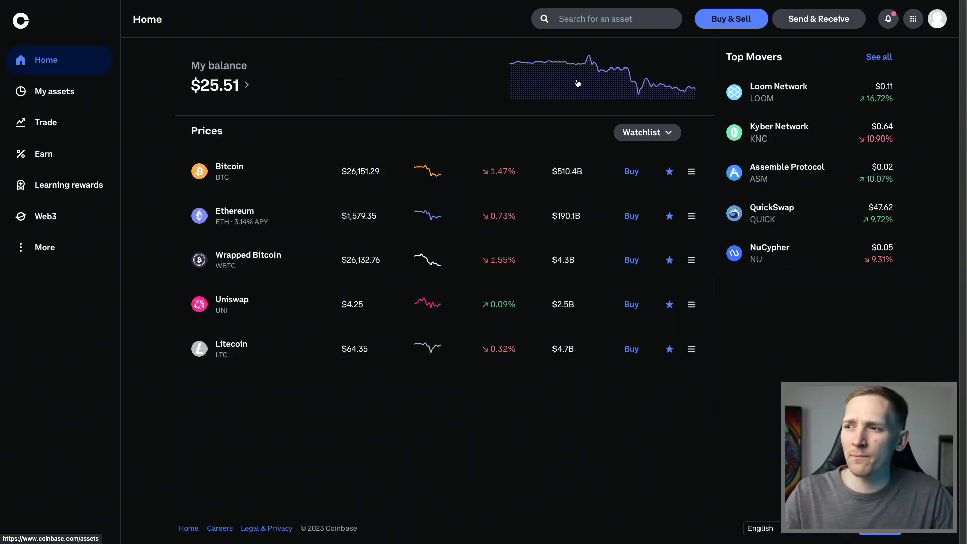
- Open the Send & Receive panel from the Coinbase top bar
click(823, 23)
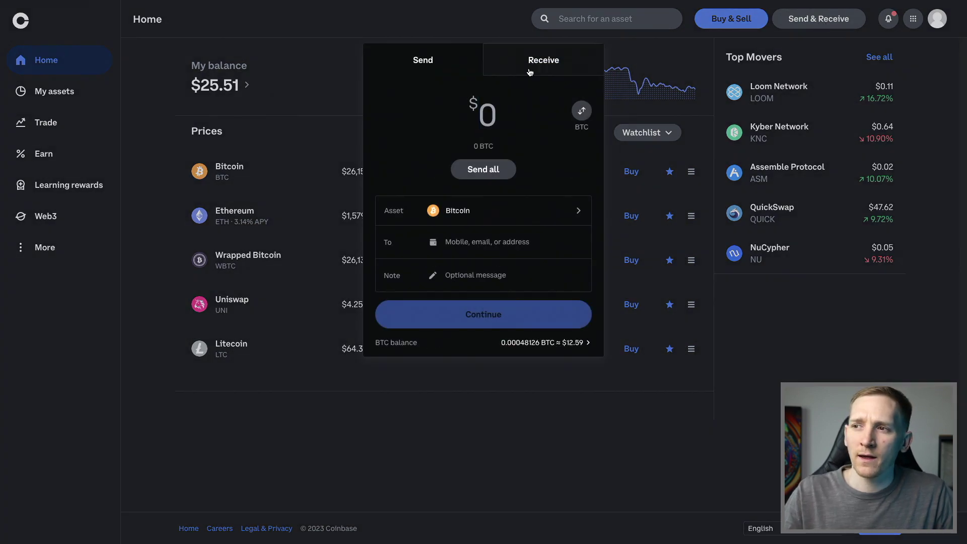
- Switch to the Receive tab to show the Bitcoin wallet's QR code and BTC address
click(547, 61)
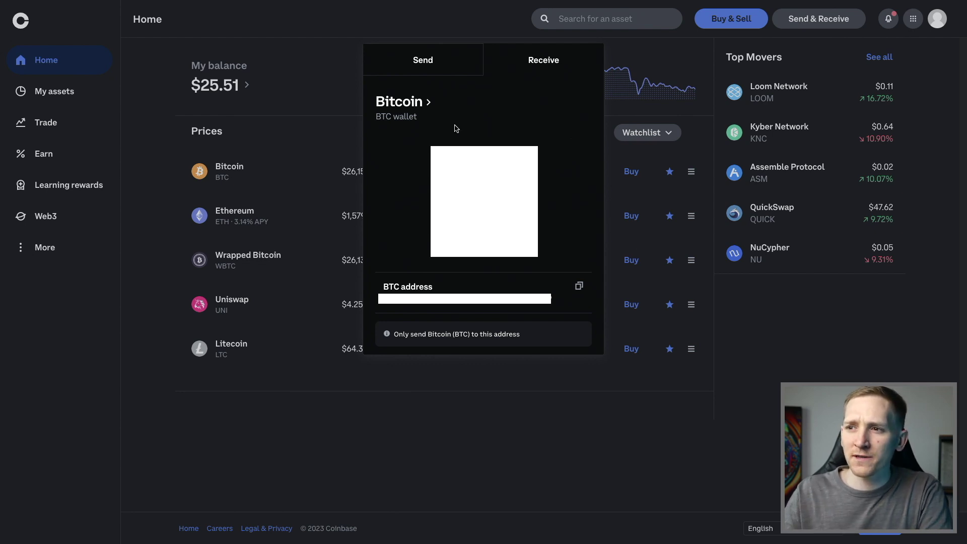
- Pick the Bitcoin vault from the Select asset list so its receive address shows
click(415, 107)
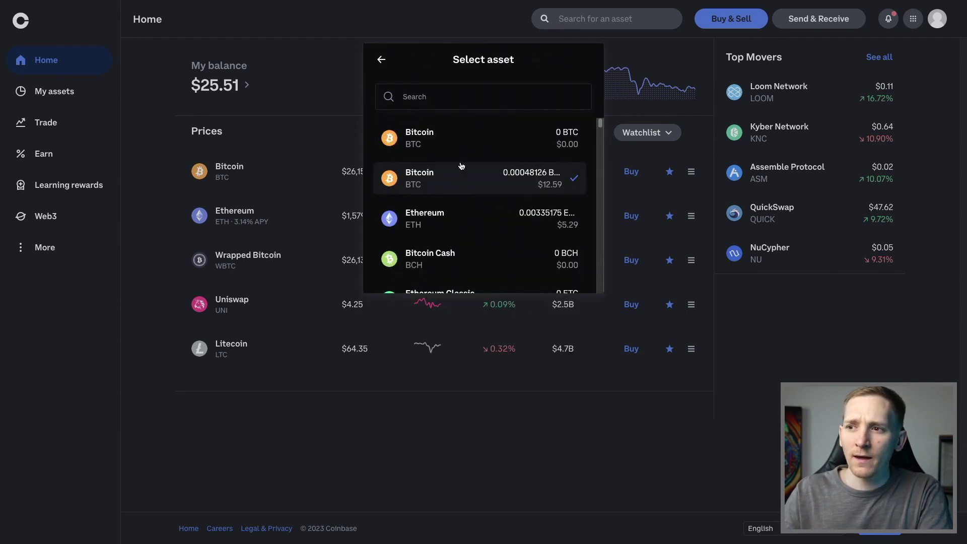
scroll(460, 166, down, 6)
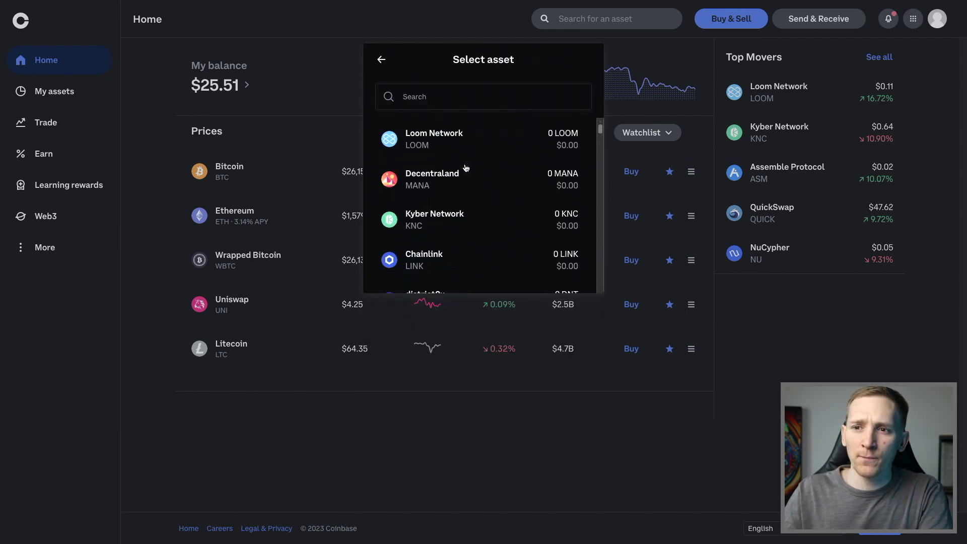
scroll(463, 167, down, 2)
scroll(461, 166, up, 8)
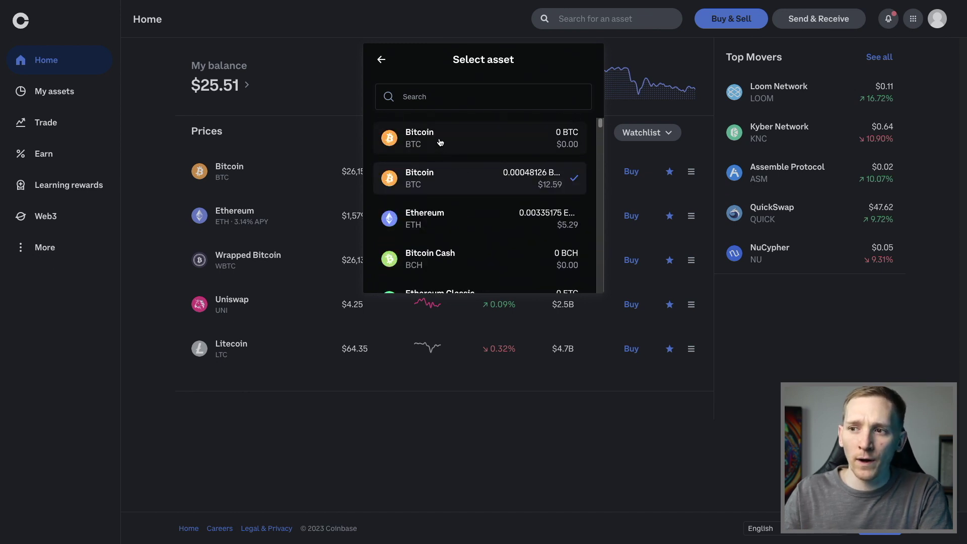
click(425, 218)
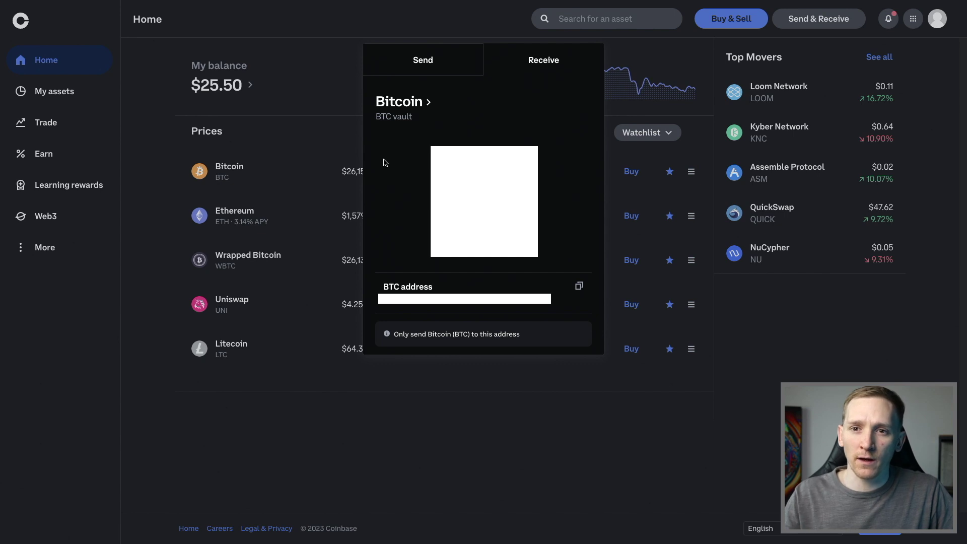
- Select Ethereum from the asset list to show the ETH receive address
click(414, 107)
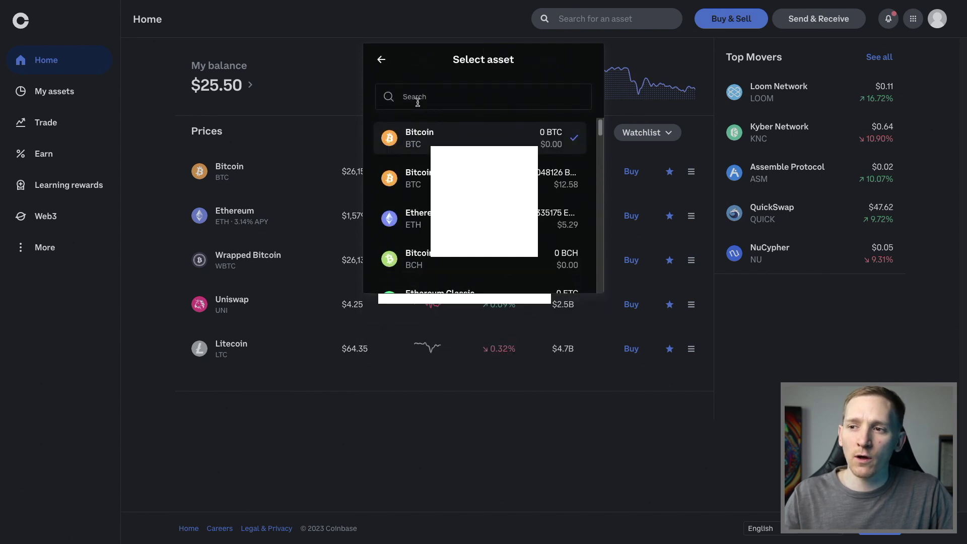
click(427, 218)
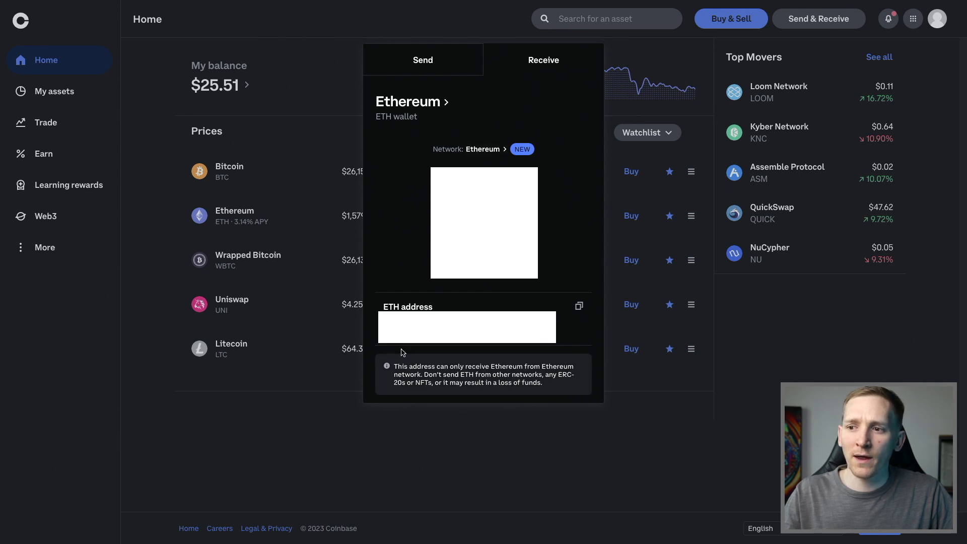
- Open the ETH network choices, dismiss the new-networks notice, and browse Arbitrum through Polygon
click(498, 150)
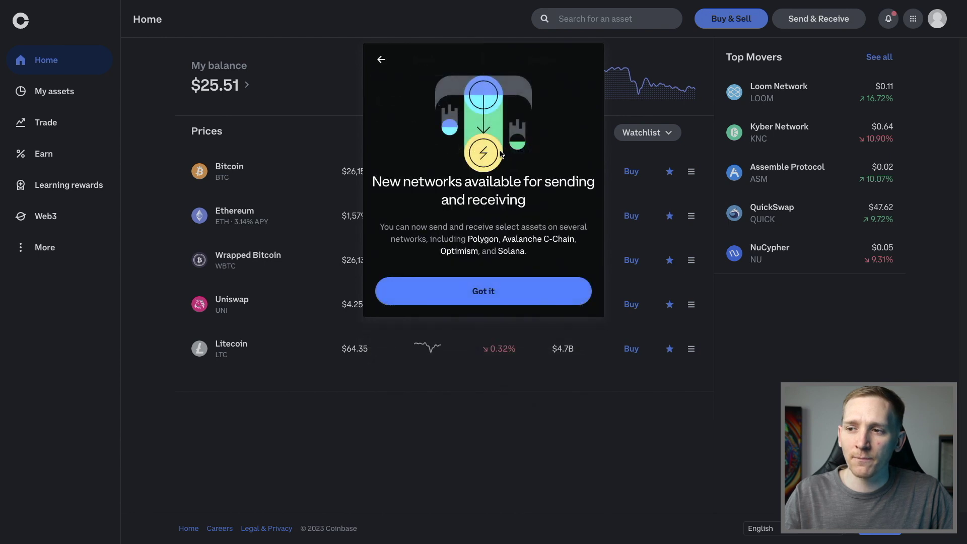
click(488, 296)
scroll(471, 225, down, 1)
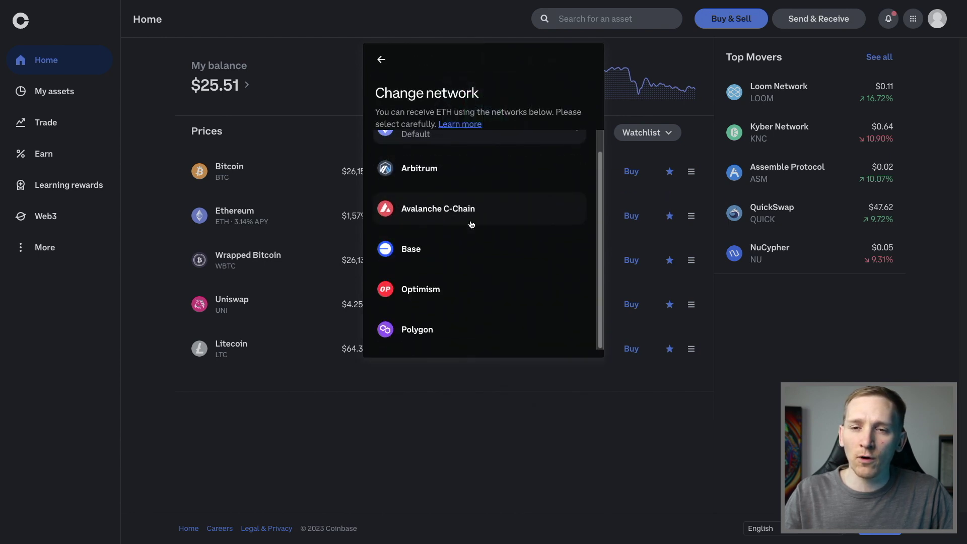
scroll(457, 251, up, 1)
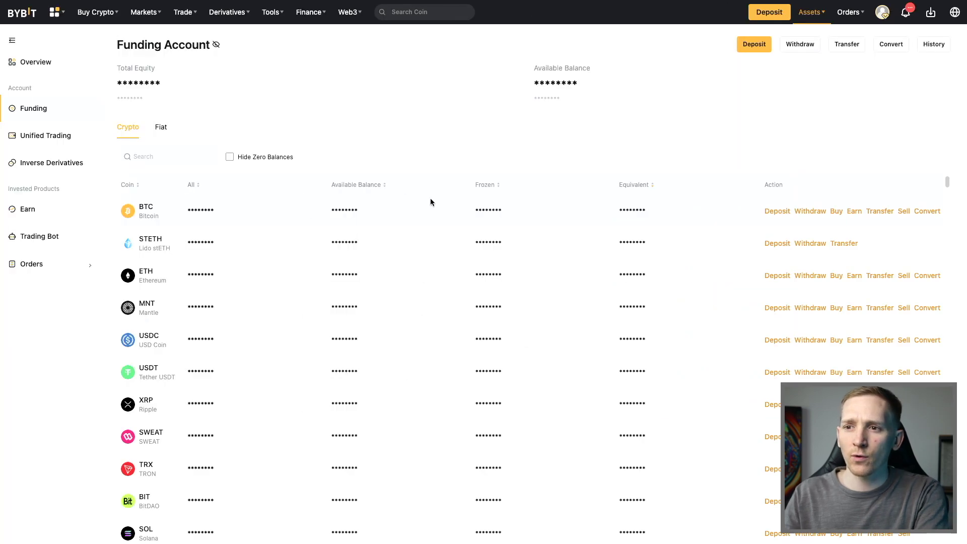
- Search Bybit's funding account for 'eth' and start an ETH withdrawal
click(171, 159)
text(eth)
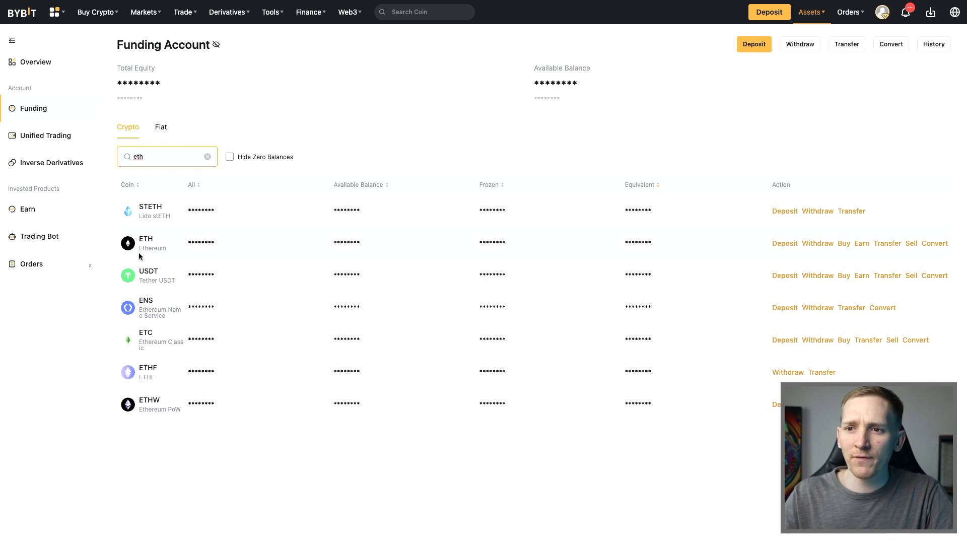
click(817, 246)
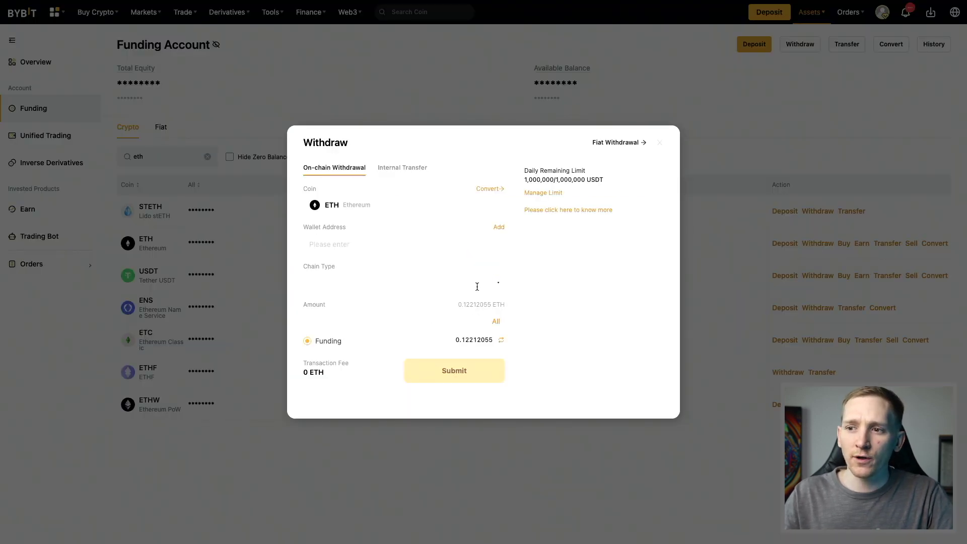
- Set the ETH withdrawal chain type to Arbitrum One
click(390, 286)
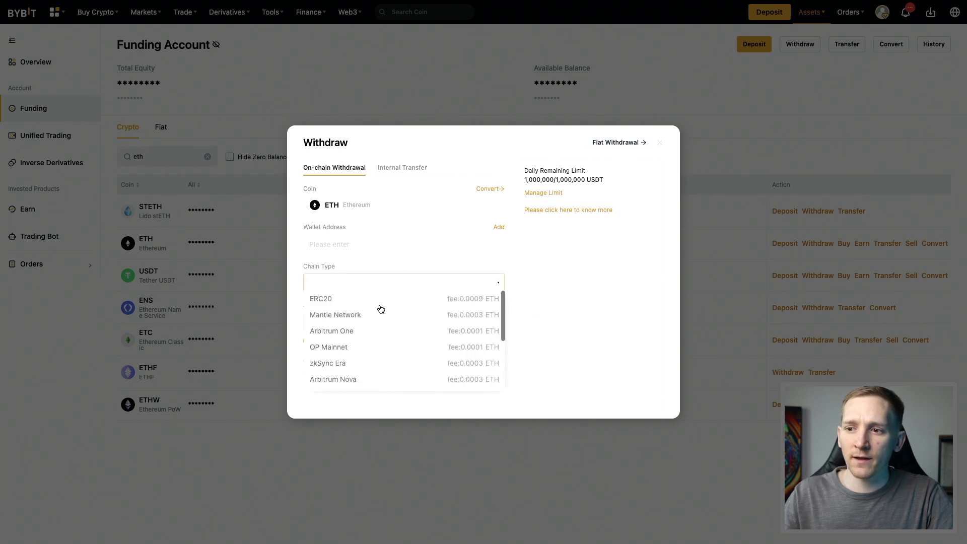
scroll(370, 334, down, 2)
scroll(370, 334, up, 1)
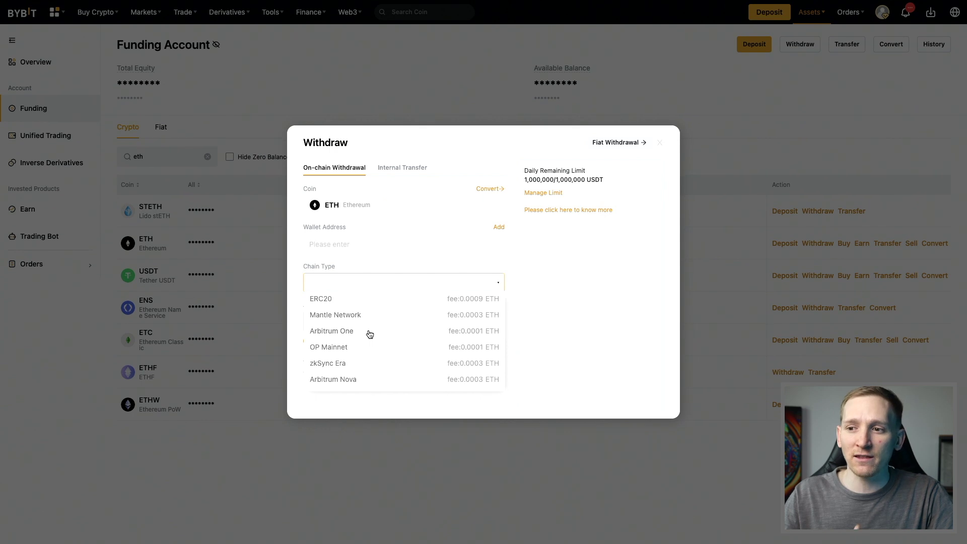
scroll(361, 335, down, 2)
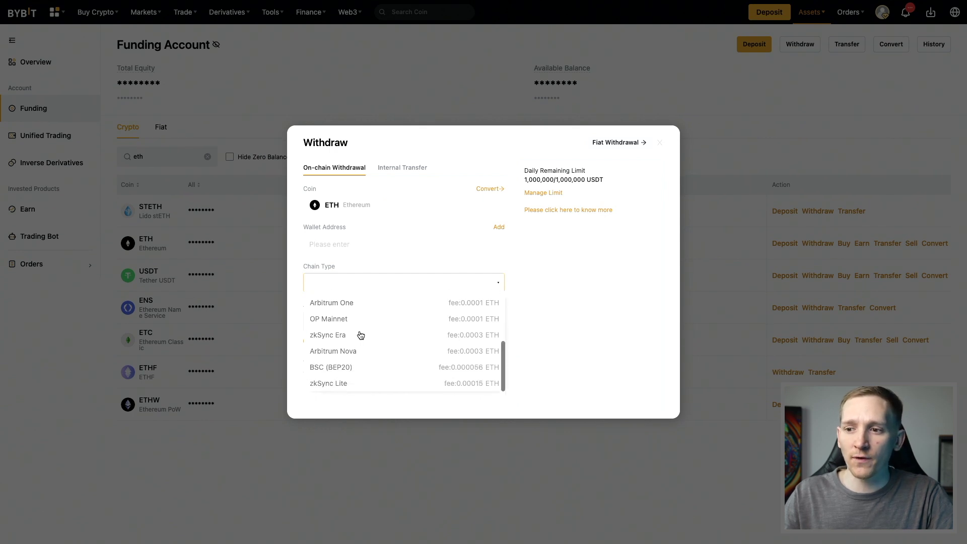
scroll(360, 335, up, 2)
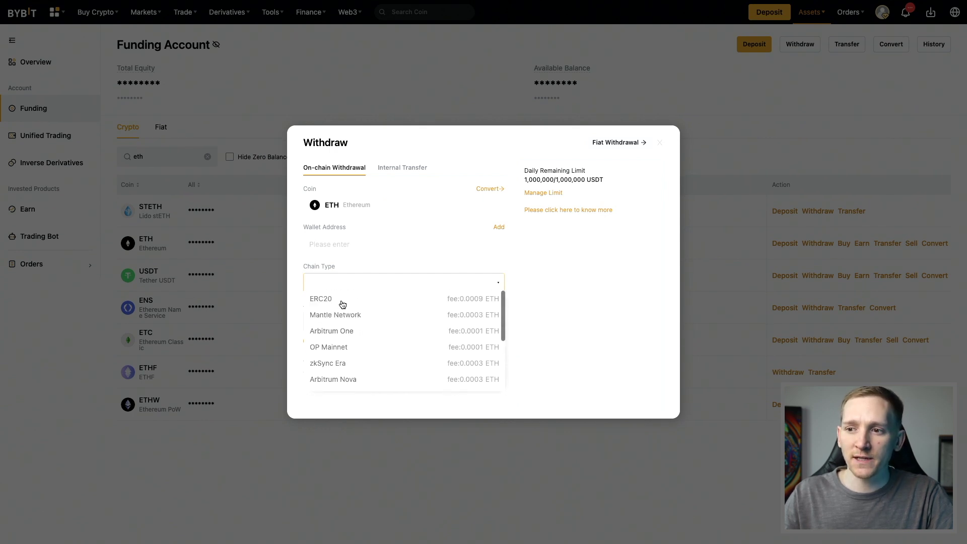
click(342, 334)
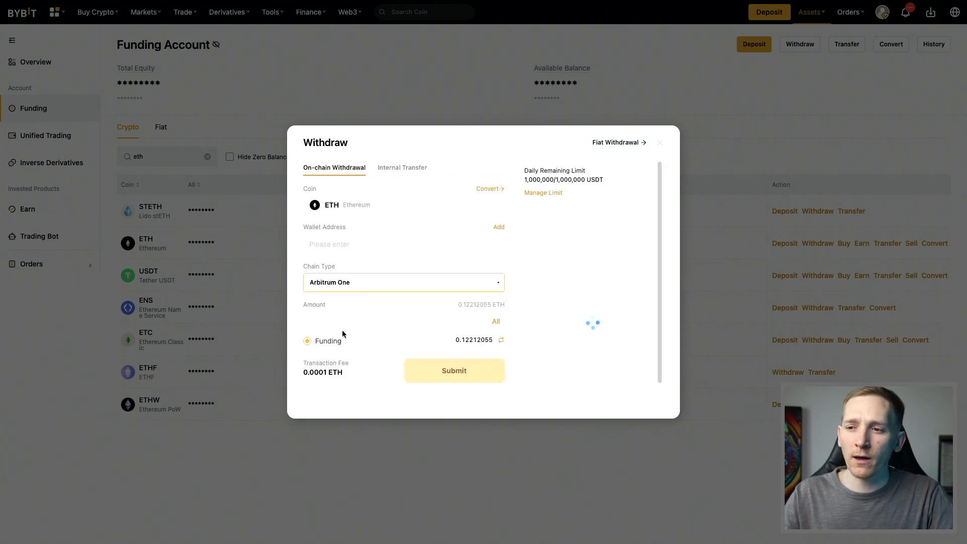
click(347, 278)
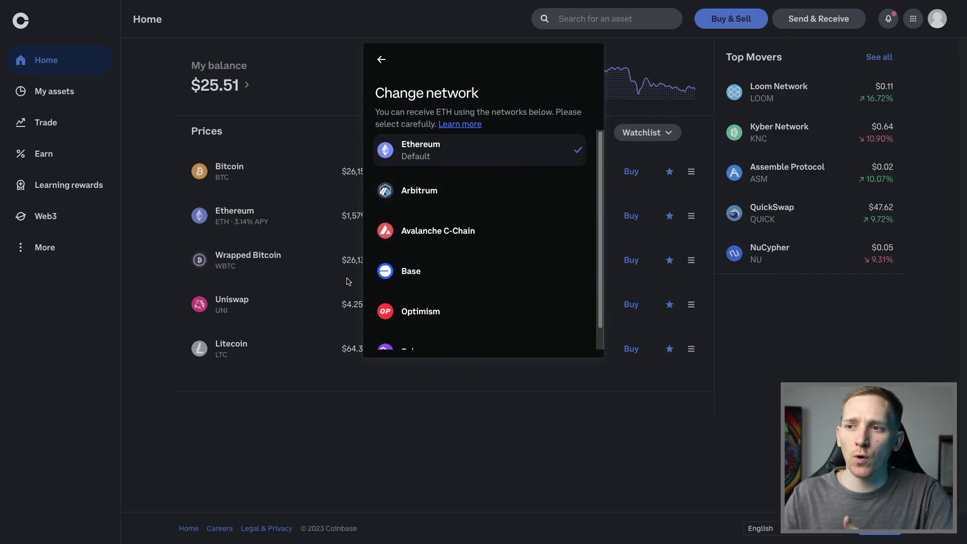
- Choose Arbitrum as the ETH receive network and permanently dismiss the wrong-network warning
click(423, 195)
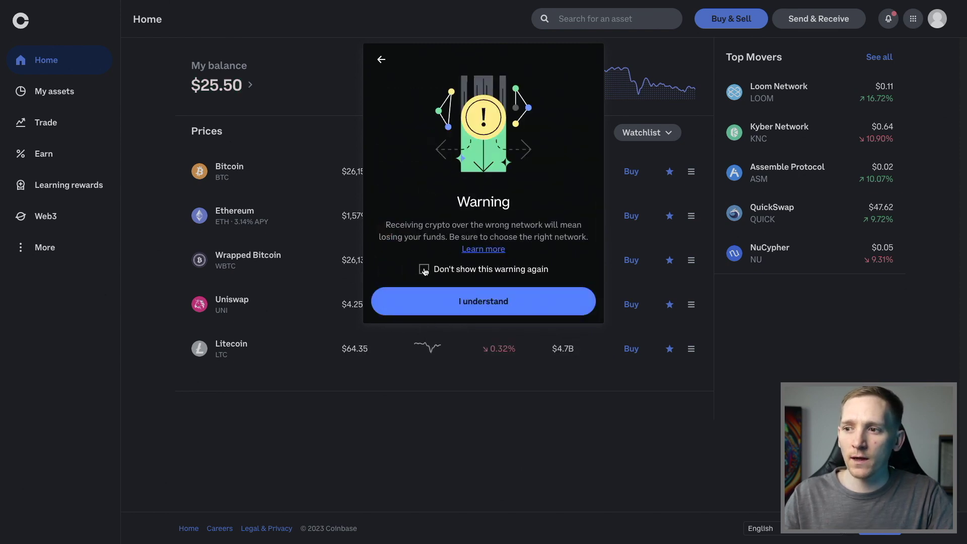
click(424, 270)
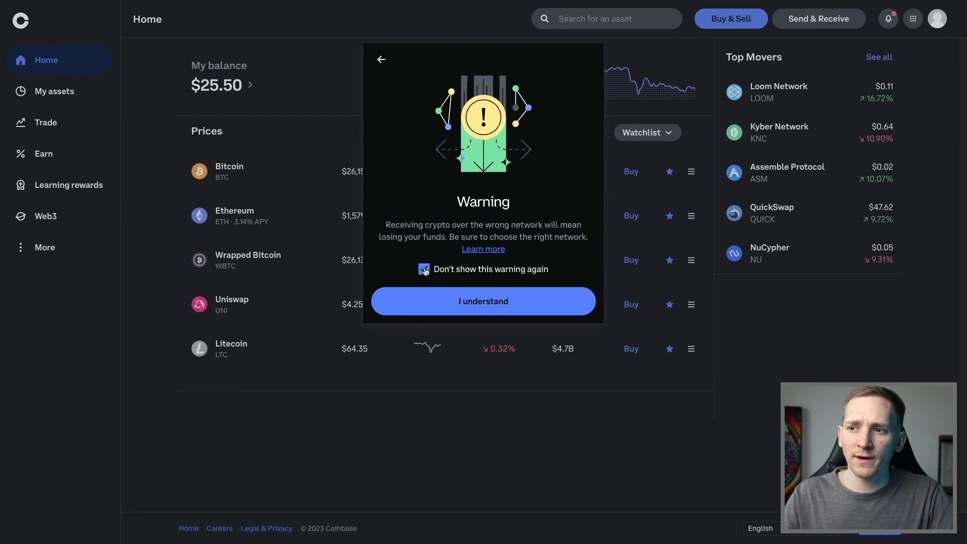
click(474, 302)
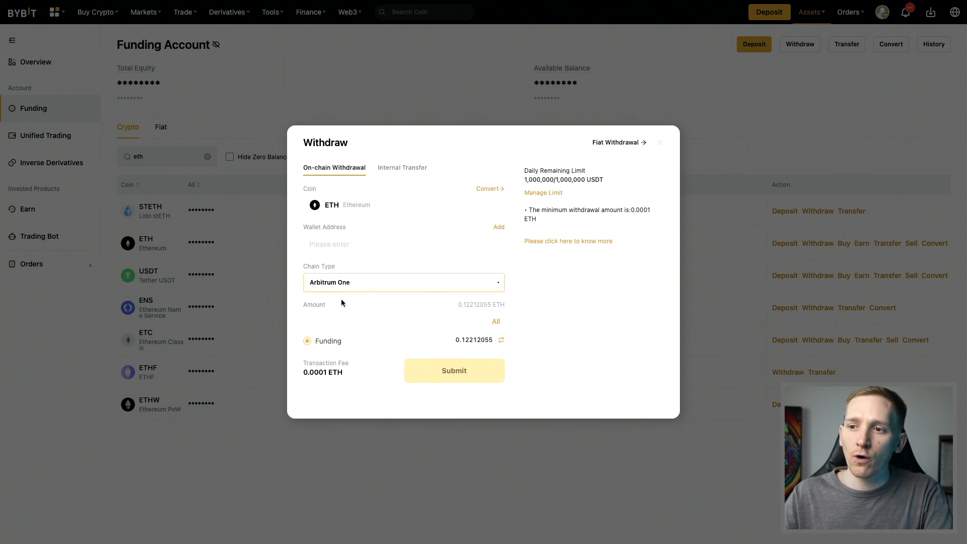
- Review Bybit's chain types, copy the Arbitrum ETH receive address, and begin filling the destination address
click(344, 279)
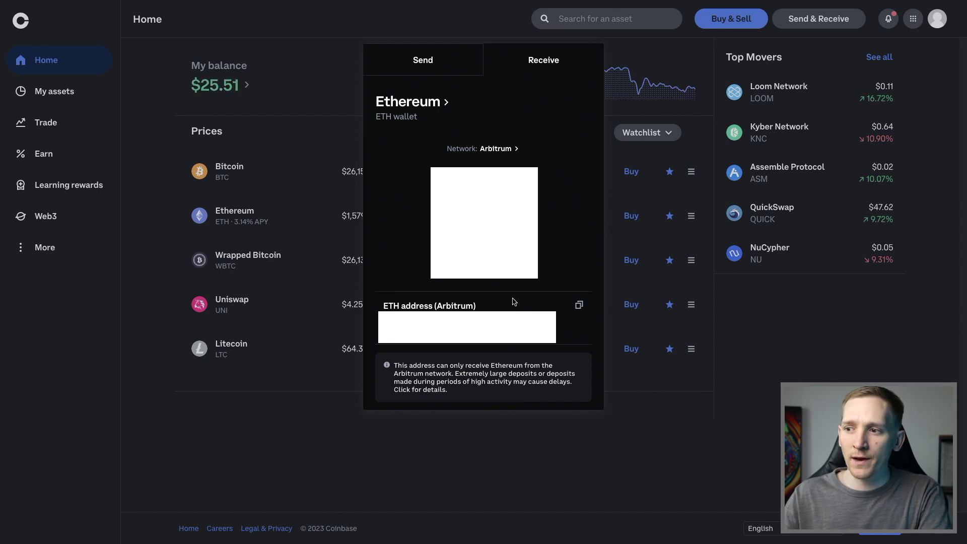
click(579, 307)
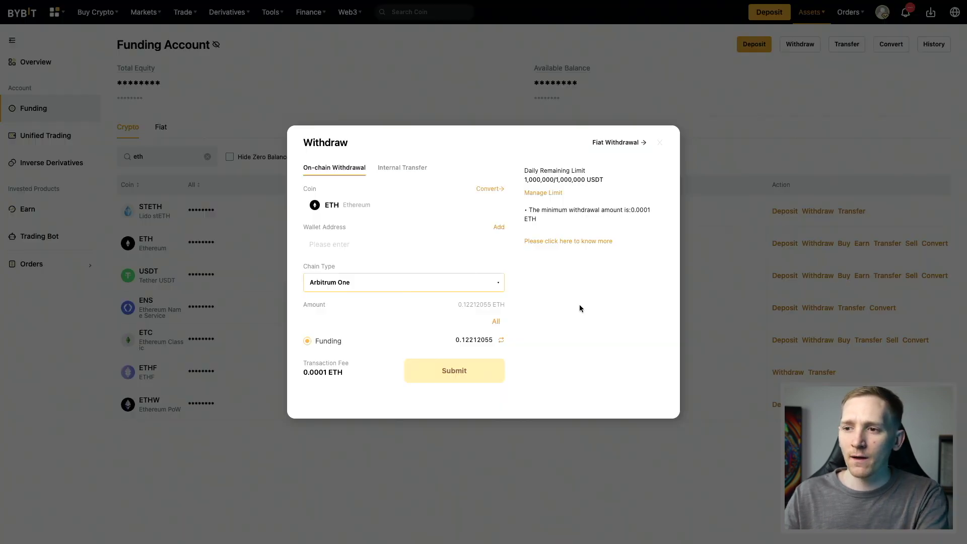
click(338, 250)
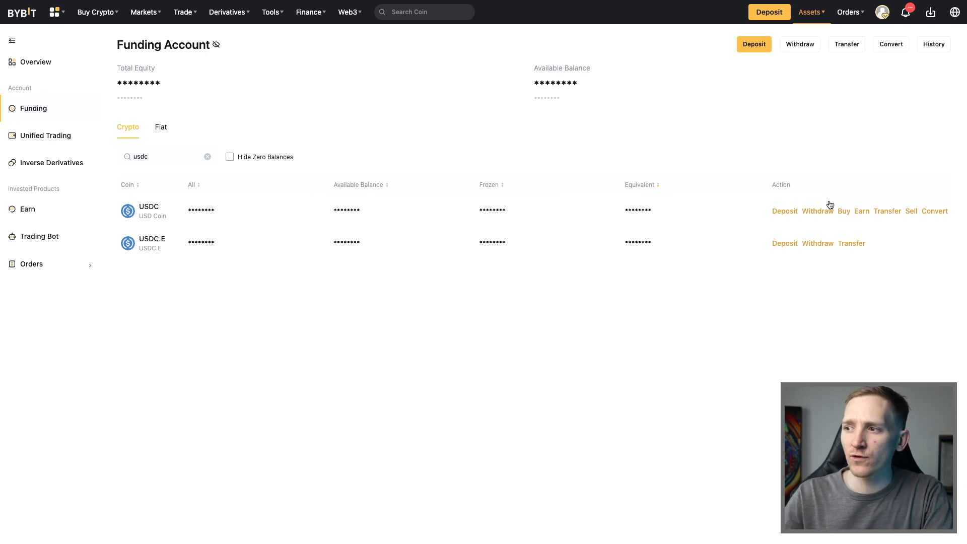
- Start a USDC withdrawal in Bybit with chain type Polygon (MATIC)
click(818, 212)
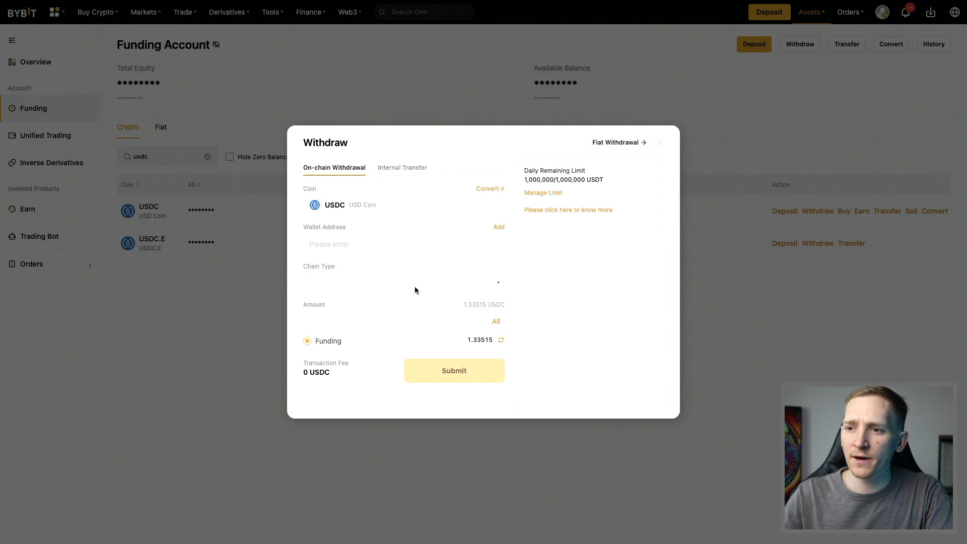
click(379, 284)
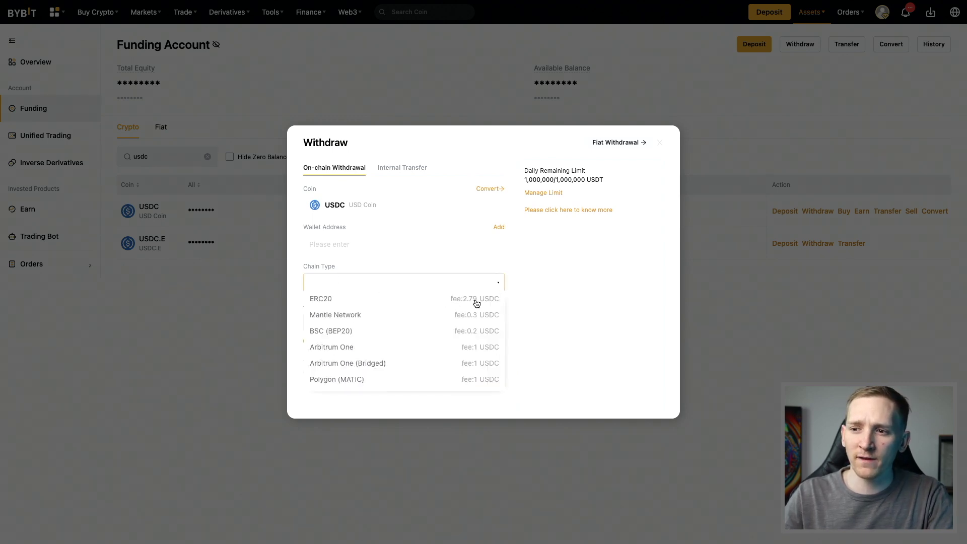
scroll(467, 332, down, 2)
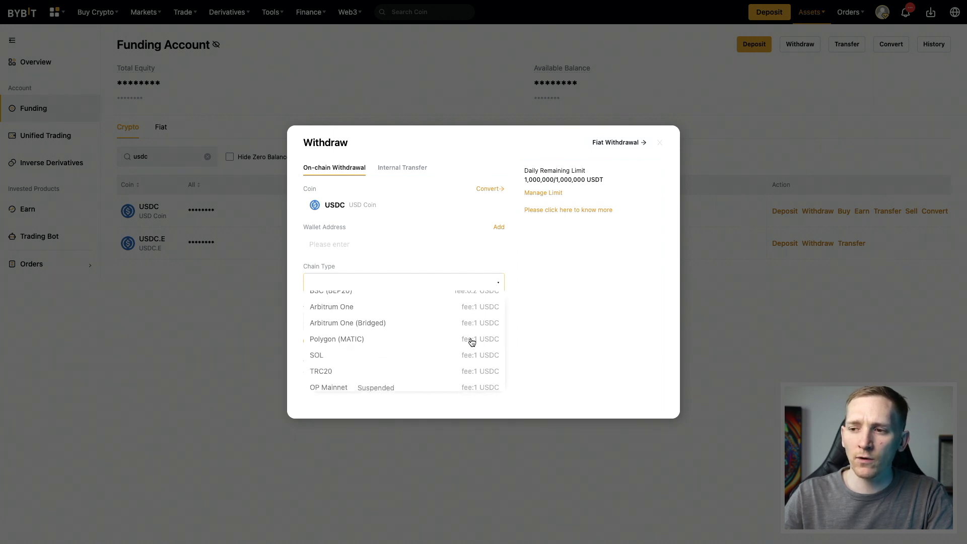
click(471, 340)
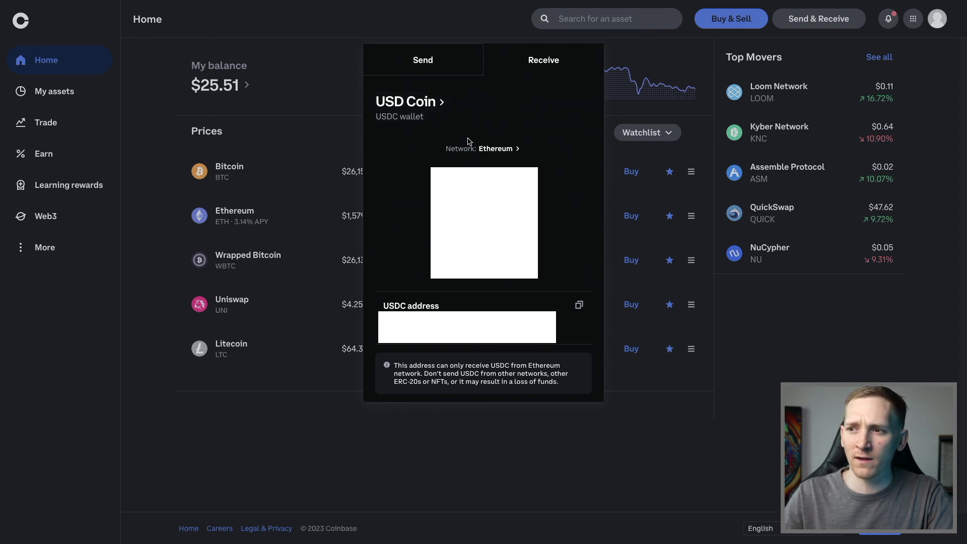
- Switch the USD Coin receive network from Ethereum to Polygon
click(500, 150)
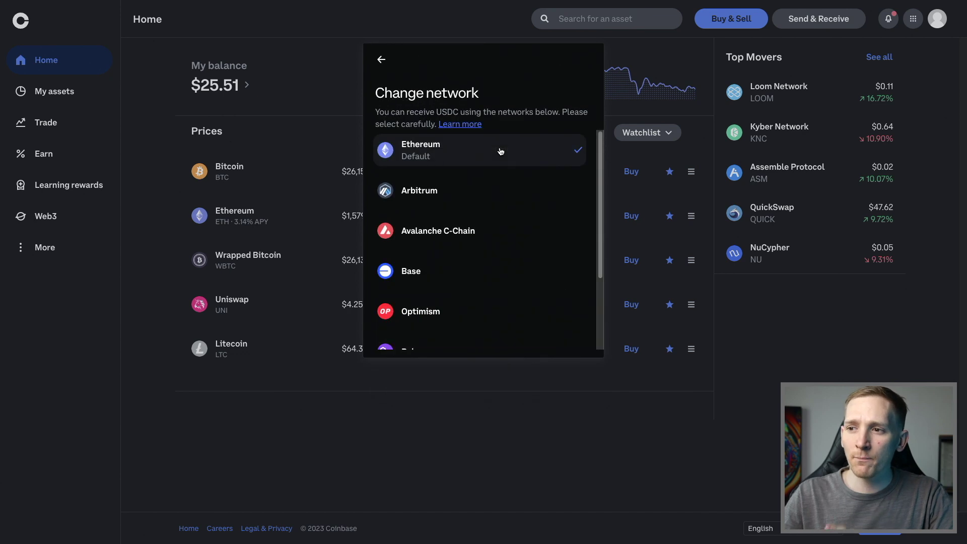
scroll(460, 237, down, 3)
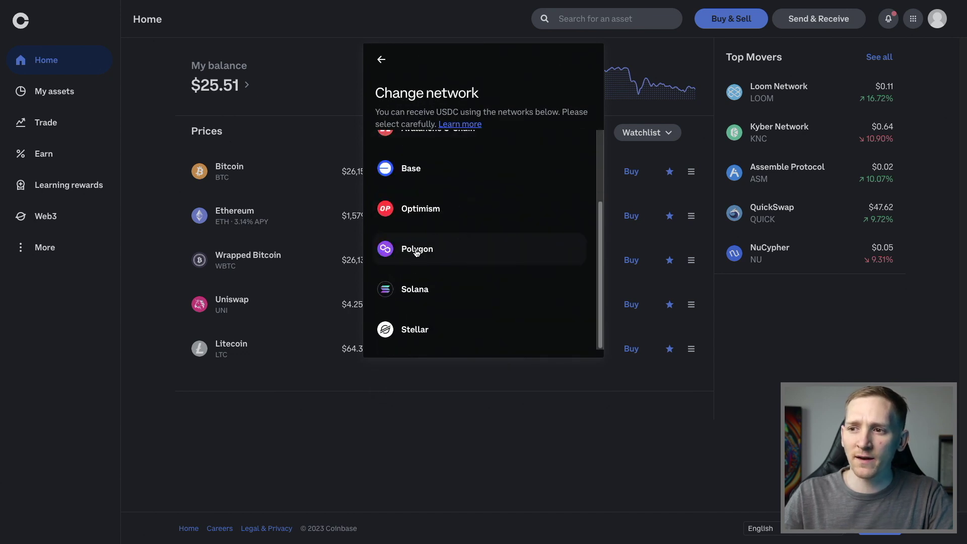
click(417, 250)
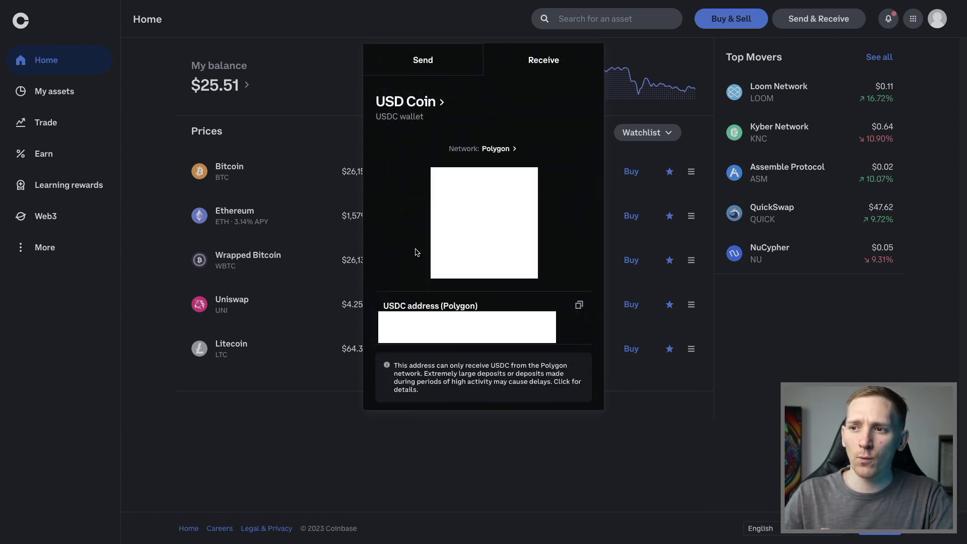